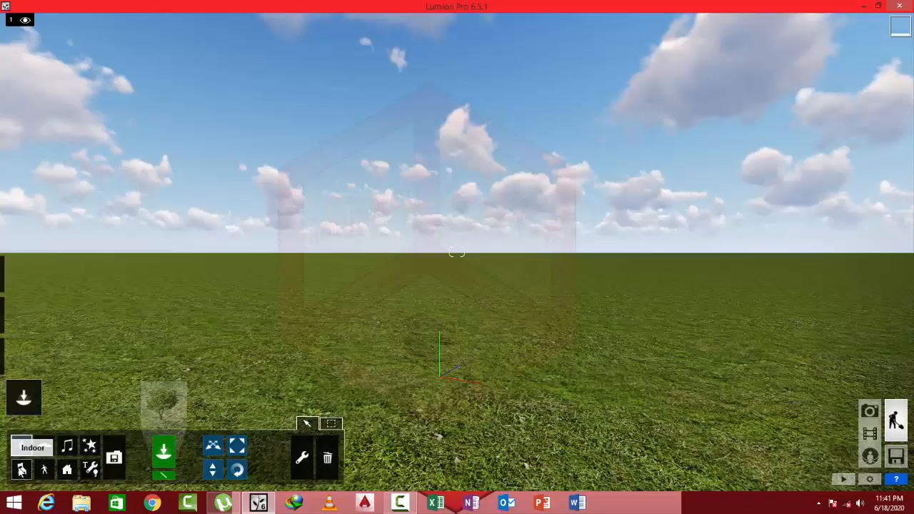
Step: Examine the Indoor Library categories, including decoration, electronics and appliances, food and drink, kitchen, lighting and plumbing
left_click(22, 468)
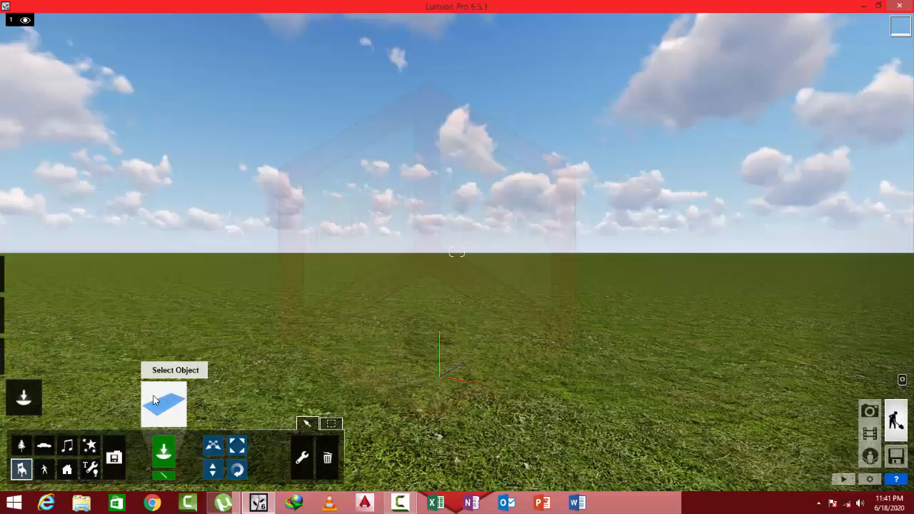
left_click(154, 401)
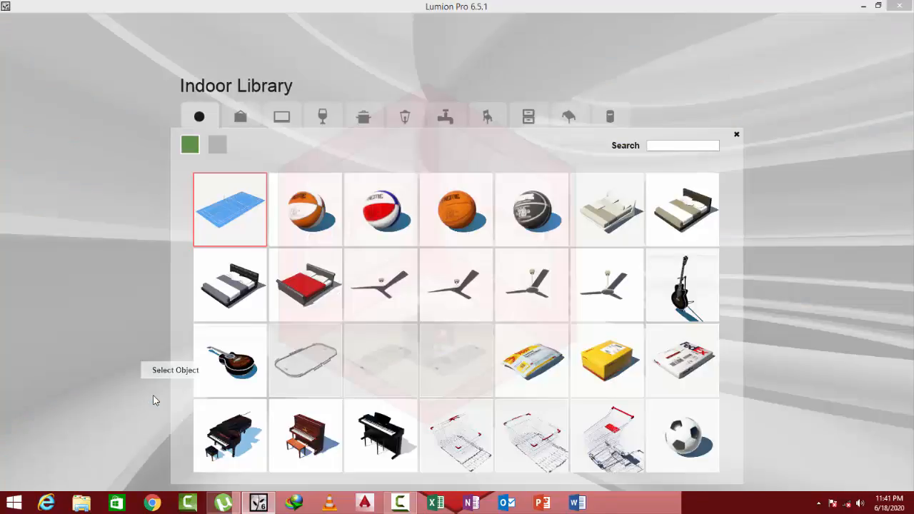
left_click(233, 119)
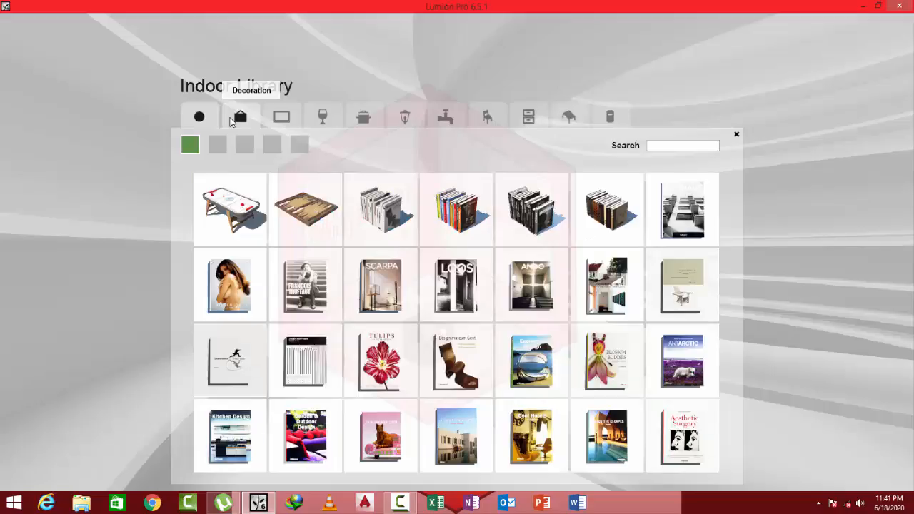
left_click(281, 120)
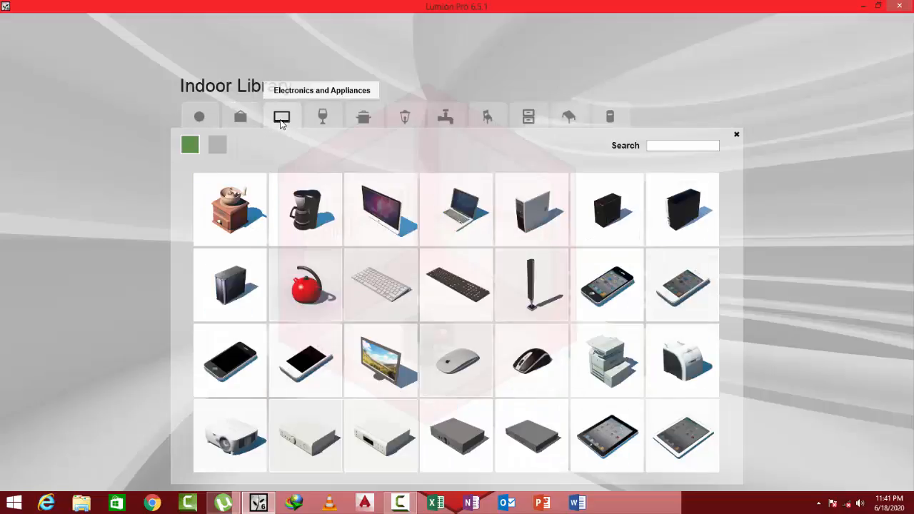
left_click(319, 123)
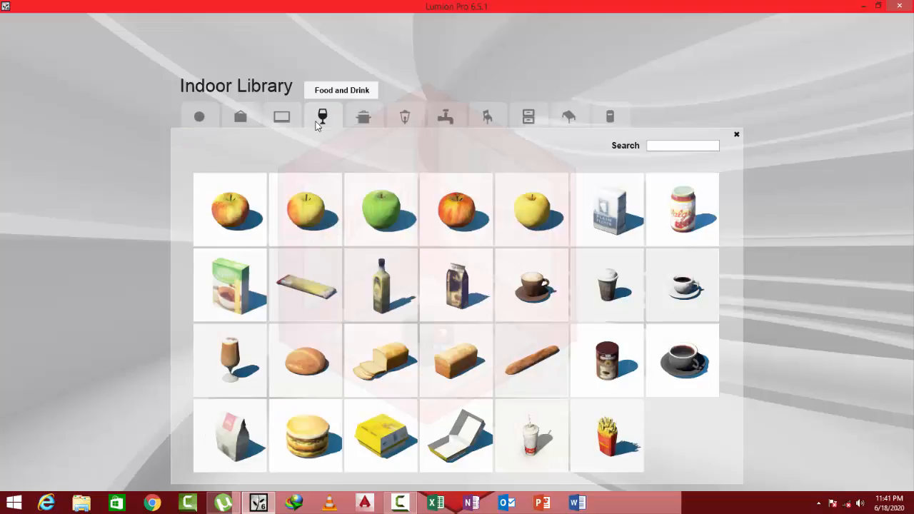
left_click(362, 122)
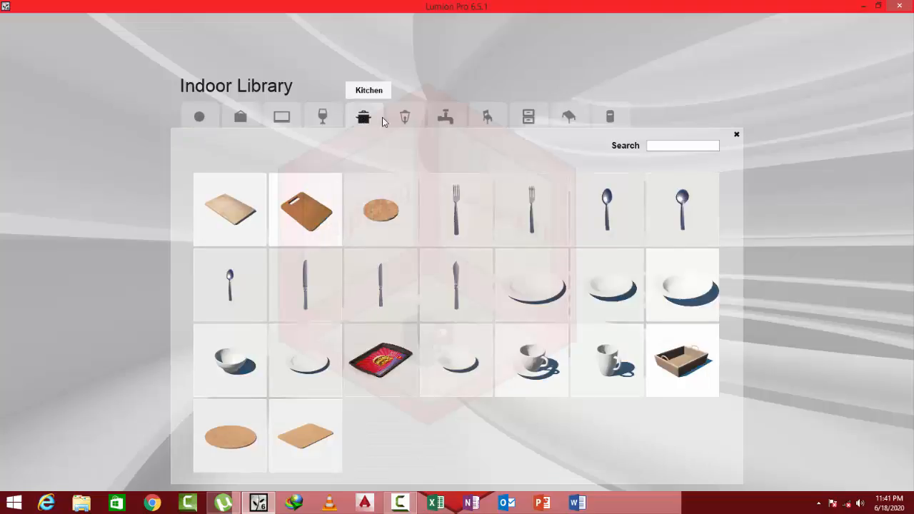
left_click(401, 117)
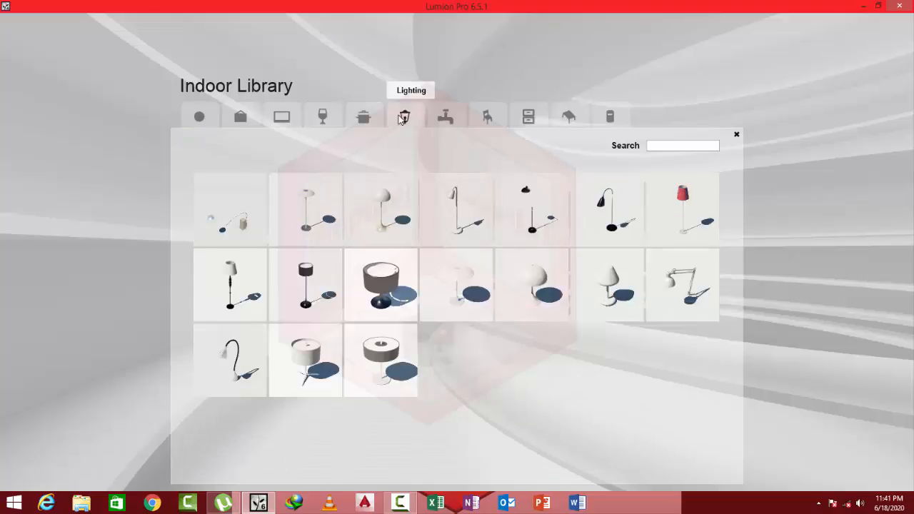
left_click(436, 119)
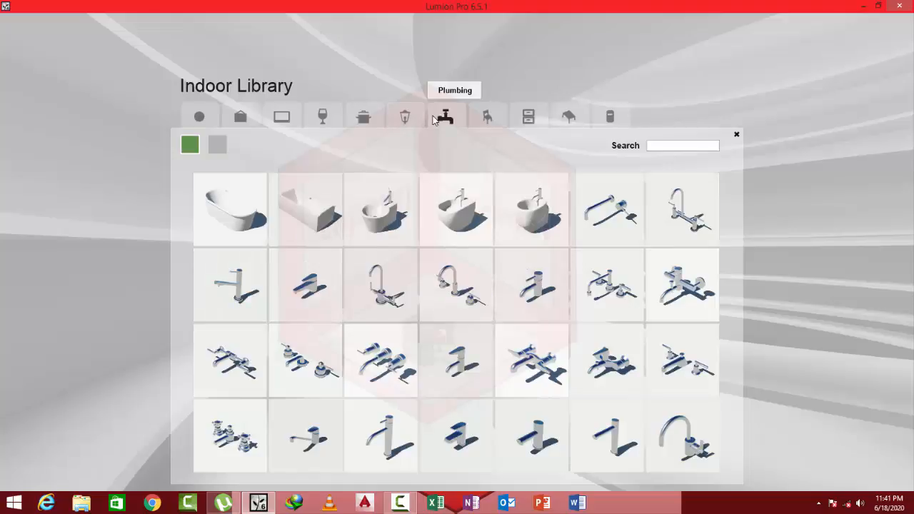
Step: Place the black wicker armchair ArmChair_001 from the indoor seating category on the grass near the scene origin
left_click(488, 115)
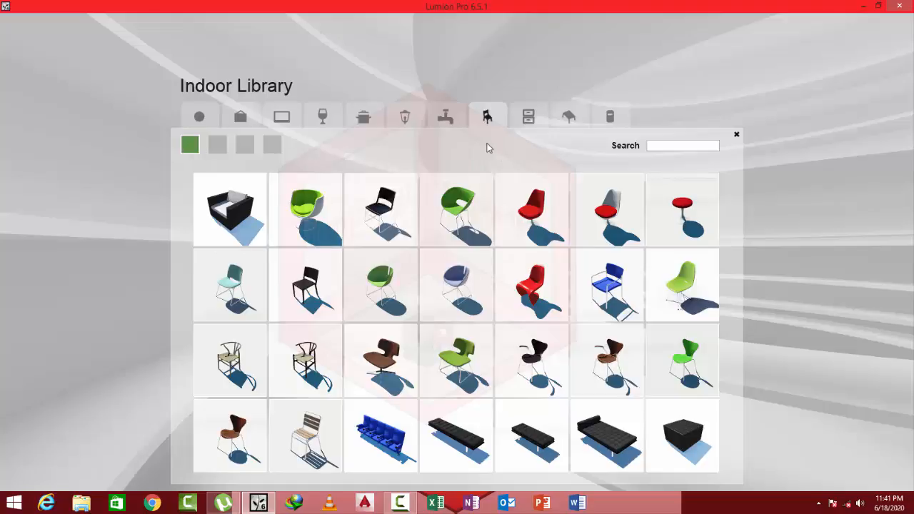
left_click(230, 214)
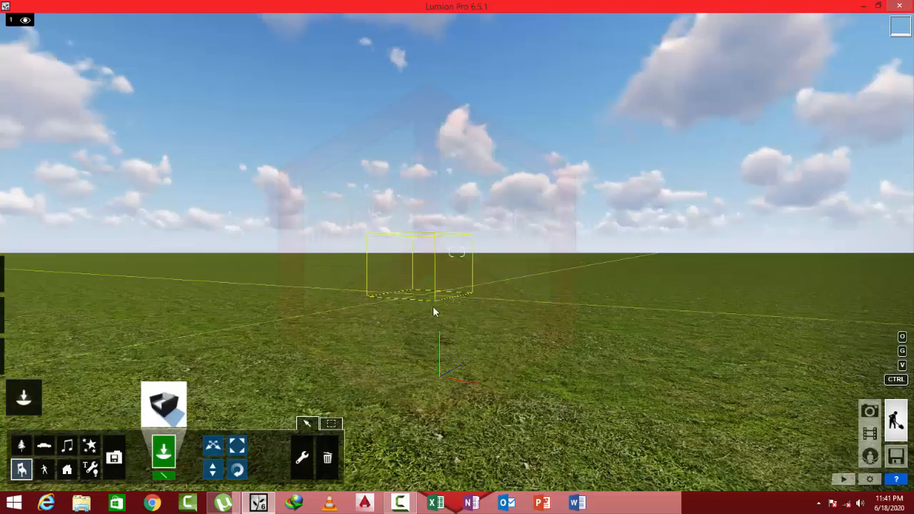
left_click(437, 359)
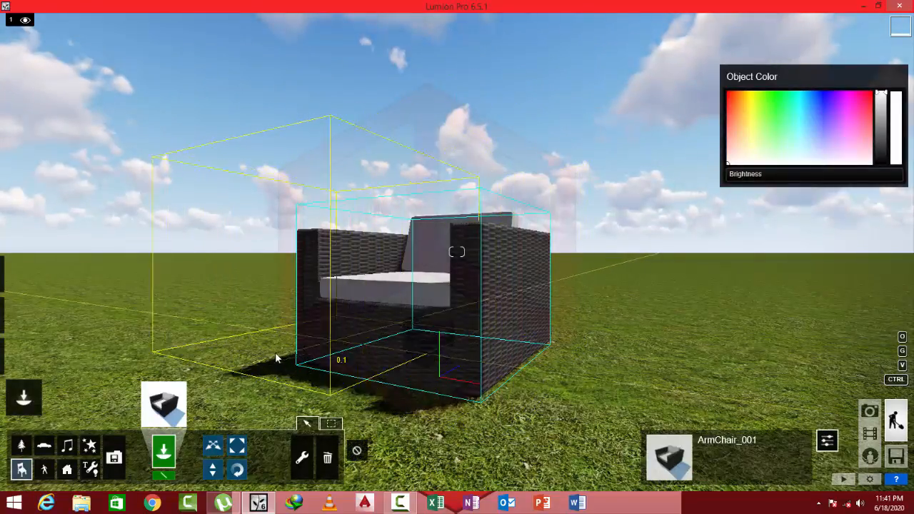
Step: Recolour the armchair's cushions light turquoise and set the object colour brightness to about 1.7
right_click_drag(236, 350, 309, 334)
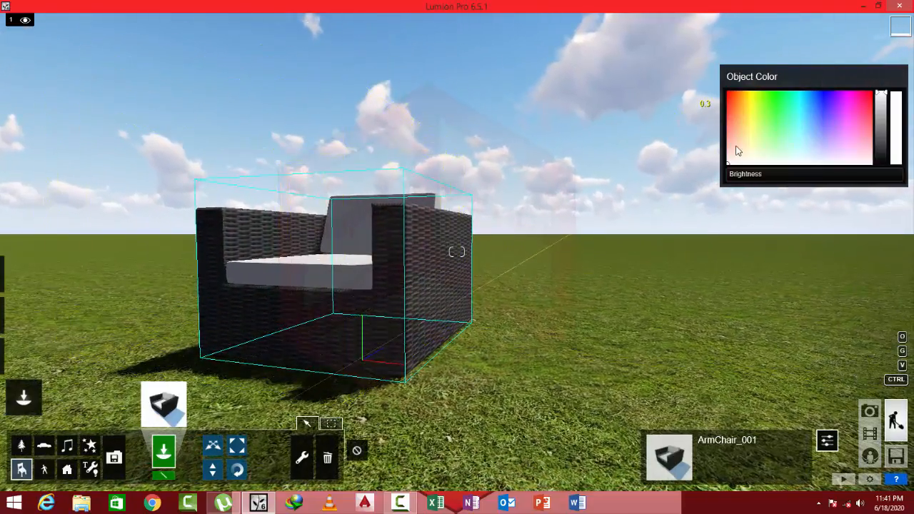
left_click(842, 129)
mouse_move(828, 126)
left_mouse_down()
mouse_move(781, 127)
mouse_move(770, 144)
mouse_move(822, 149)
mouse_move(798, 133)
left_mouse_up()
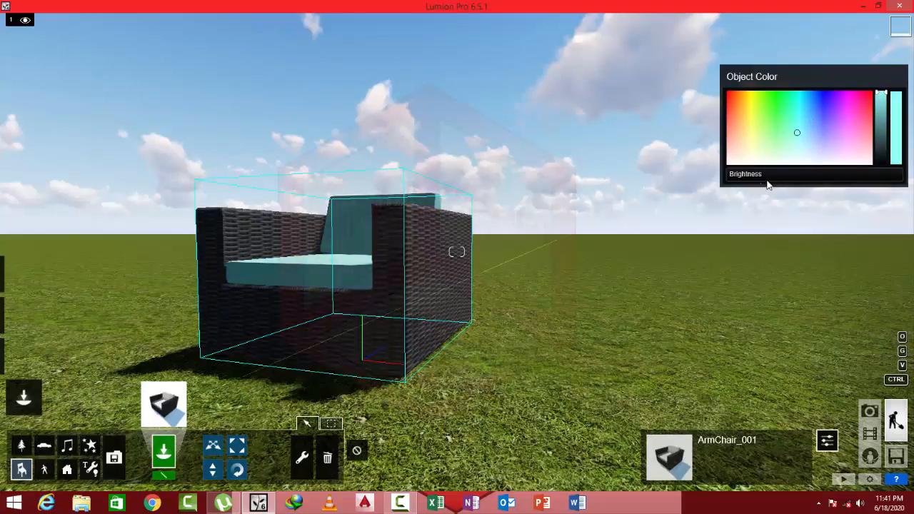
mouse_move(740, 179)
left_mouse_down()
mouse_move(772, 174)
mouse_move(750, 174)
left_mouse_up()
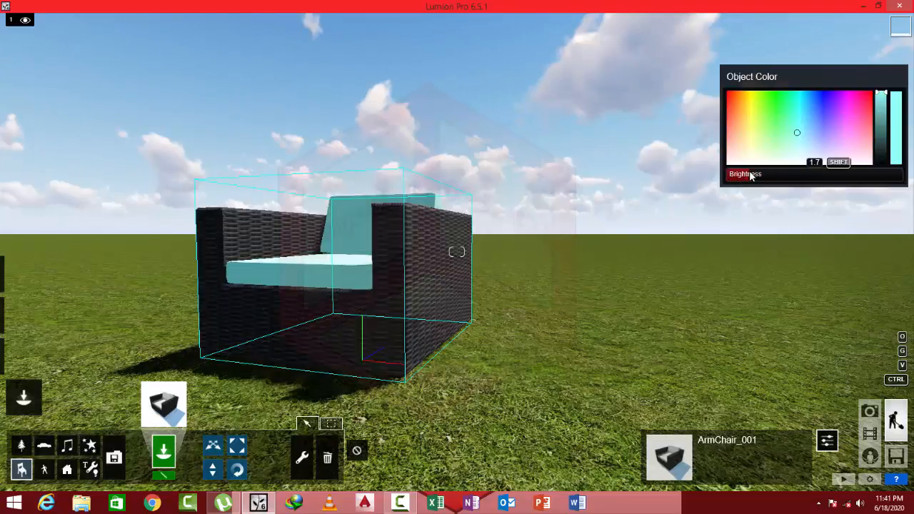
Step: Place the indoor seat Chair_008 on the open grass beside the armchair
left_click(172, 410)
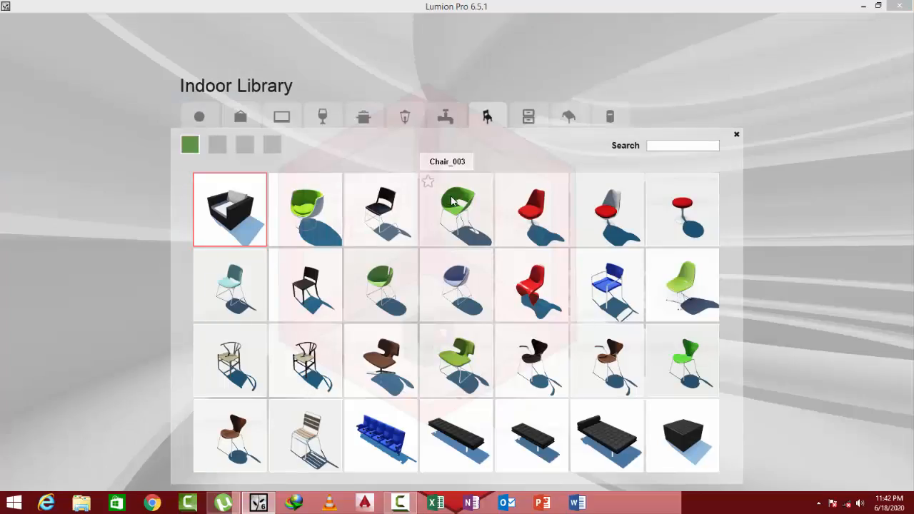
left_click(315, 285)
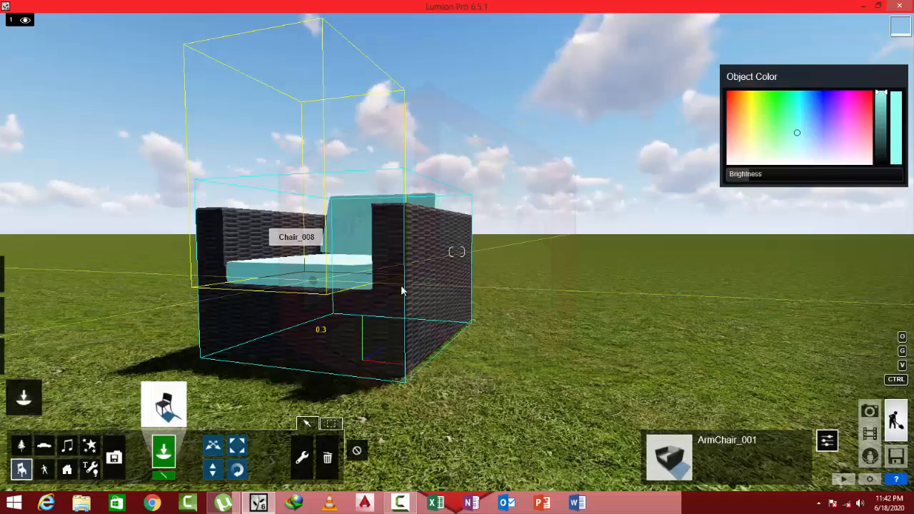
left_click(618, 363)
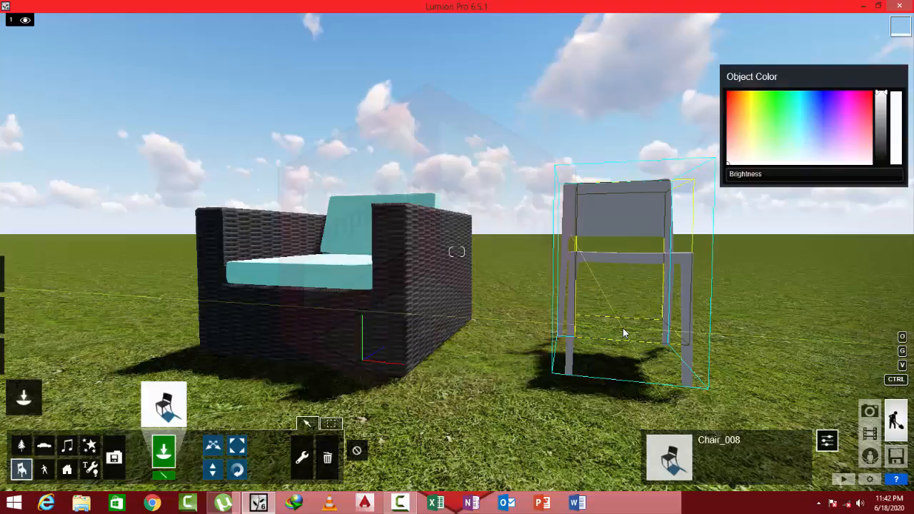
key("q")
right_click_drag(633, 312, 631, 400)
right_click_drag(452, 251, 536, 312)
key("w")
right_click_drag(632, 379, 635, 307)
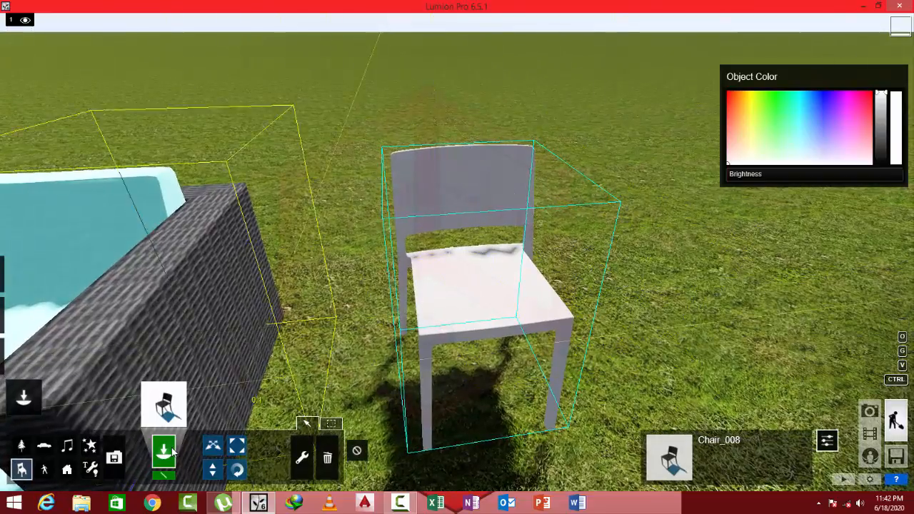
Step: Place the six-seat LoungeBench_004 from the second page of indoor seating on the grass beside Chair_008
left_click(171, 398)
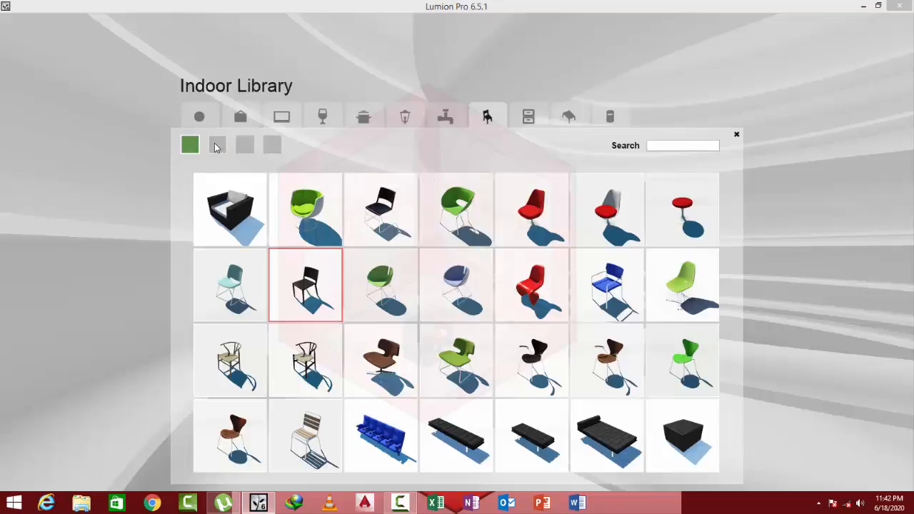
left_click(218, 145)
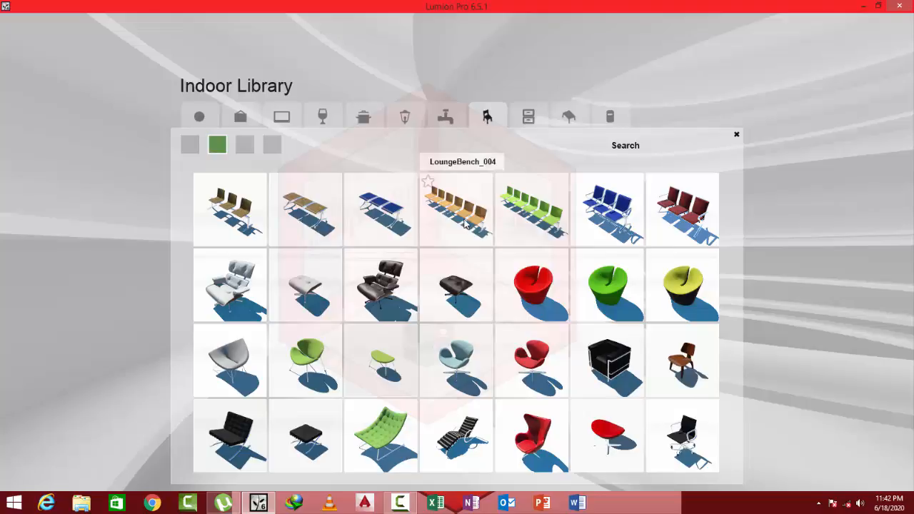
left_click(465, 225)
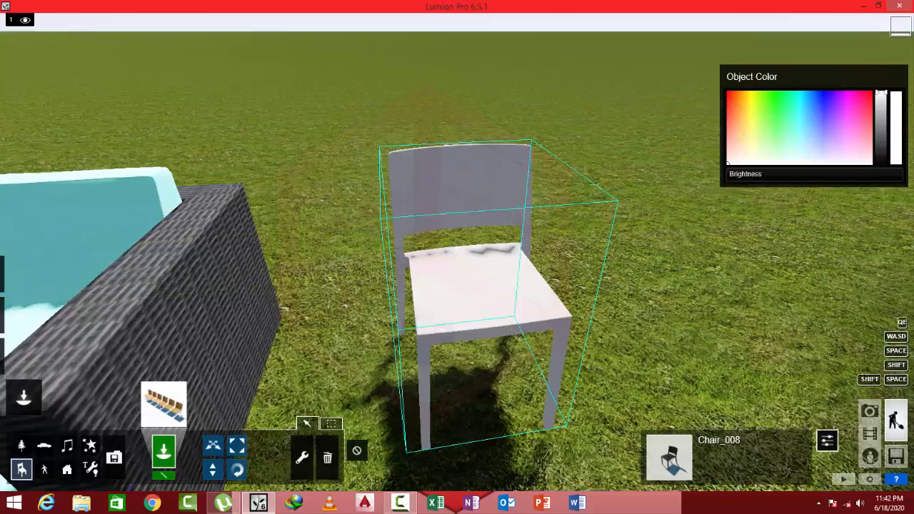
right_click_drag(493, 236, 637, 242)
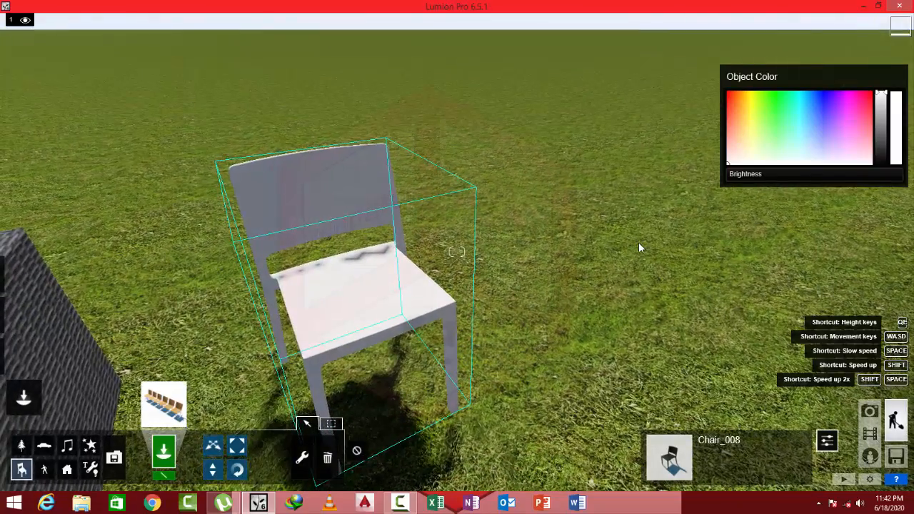
left_click(699, 230)
right_click_drag(678, 241, 779, 199)
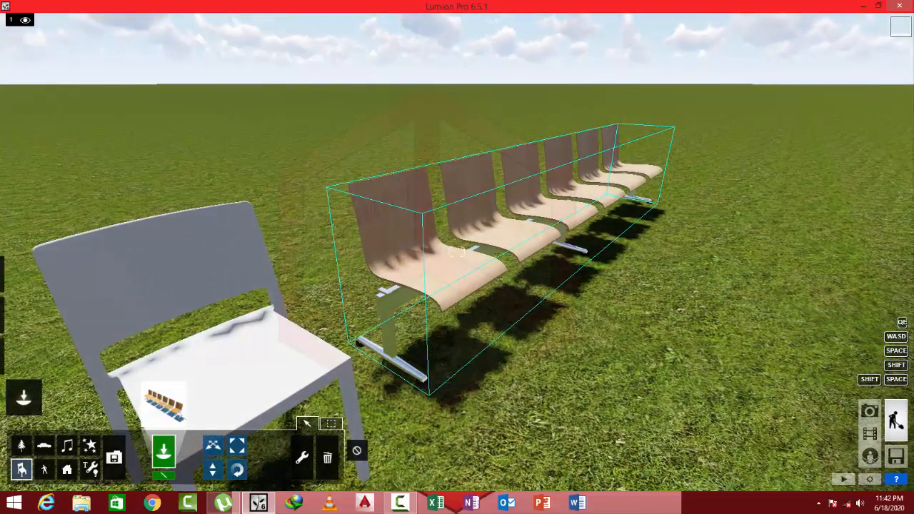
right_click_drag(561, 261, 539, 267)
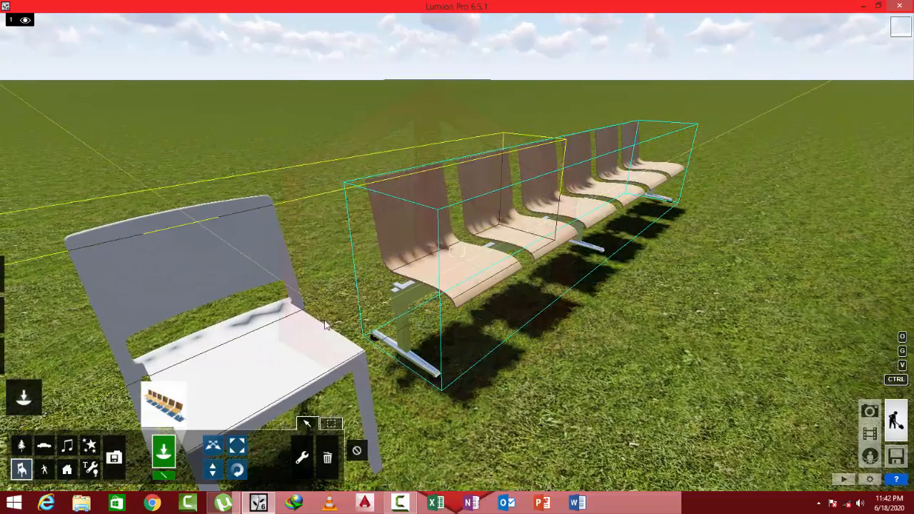
Step: Rotate the lounge bench so its seats face the camera and scale the bench down slightly
left_click(236, 470)
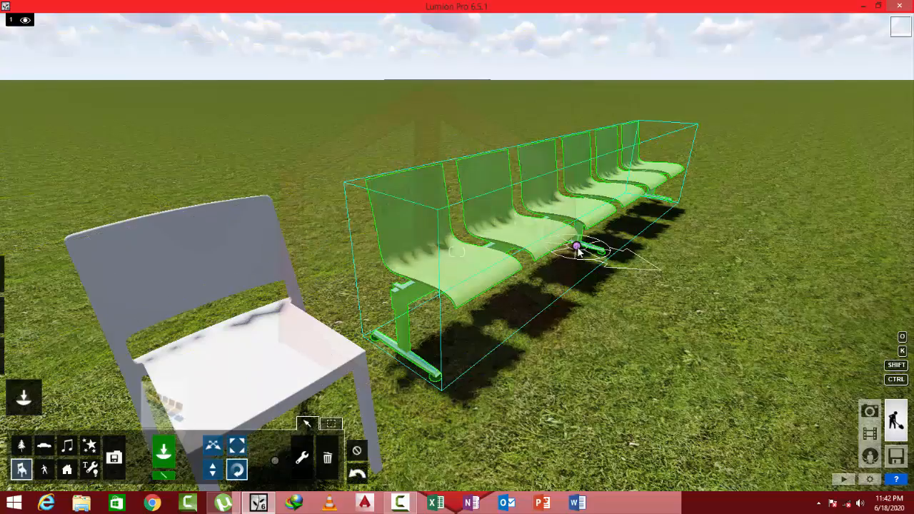
left_click_drag(578, 250, 526, 281)
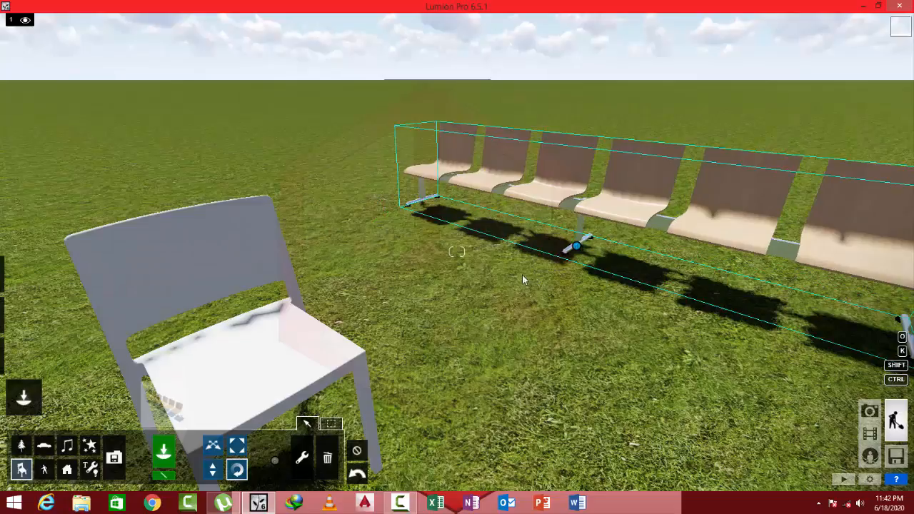
left_click(238, 447)
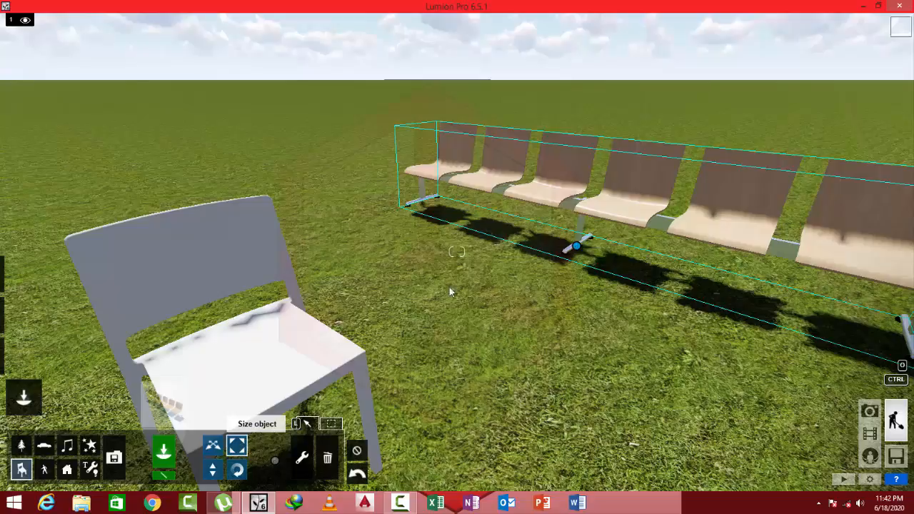
left_click_drag(576, 246, 578, 250)
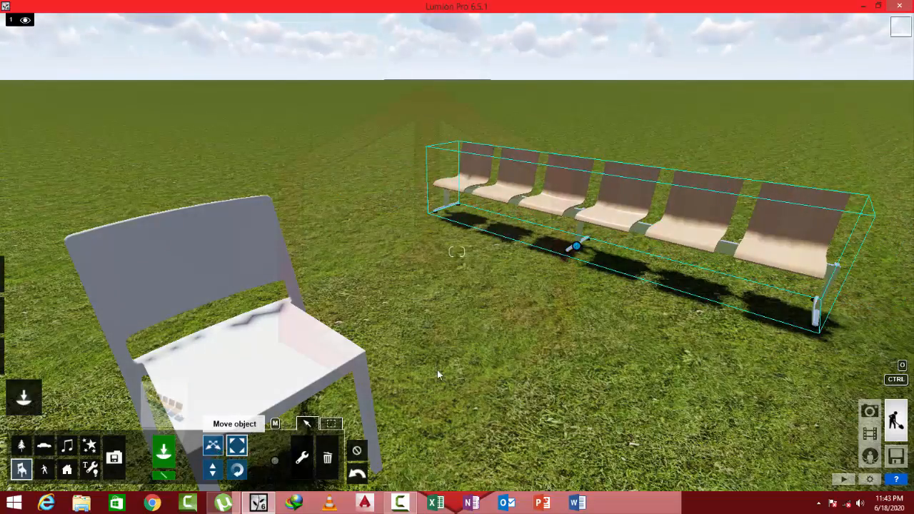
Step: Move the lounge bench across the grass closer to the camera beside Chair_008 and raise it slightly
left_click(213, 446)
left_click_drag(578, 248, 520, 350)
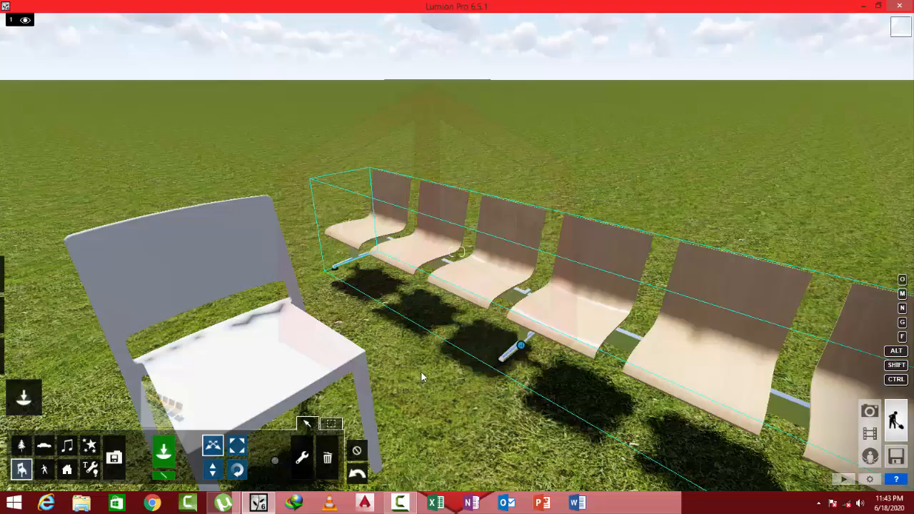
left_click(214, 472)
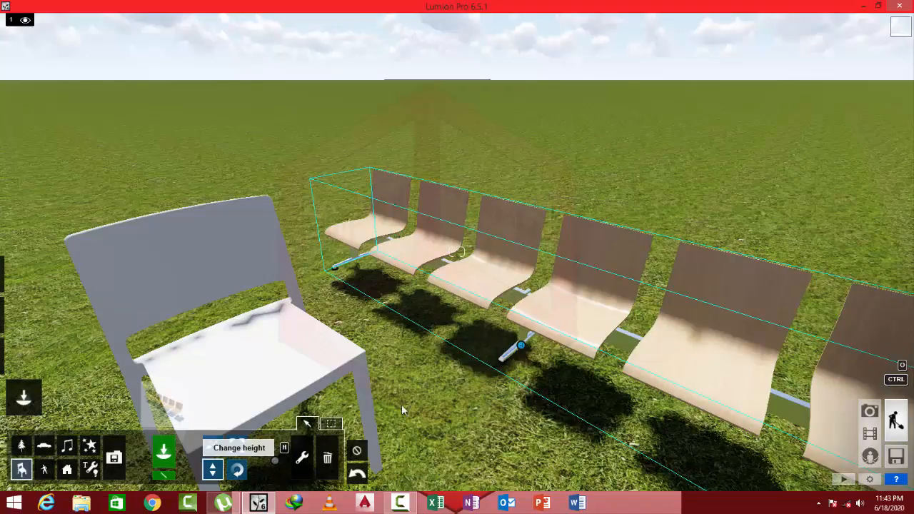
left_click(520, 348)
mouse_move(525, 330)
left_mouse_down()
mouse_move(535, 306)
mouse_move(526, 347)
mouse_move(527, 332)
left_mouse_up()
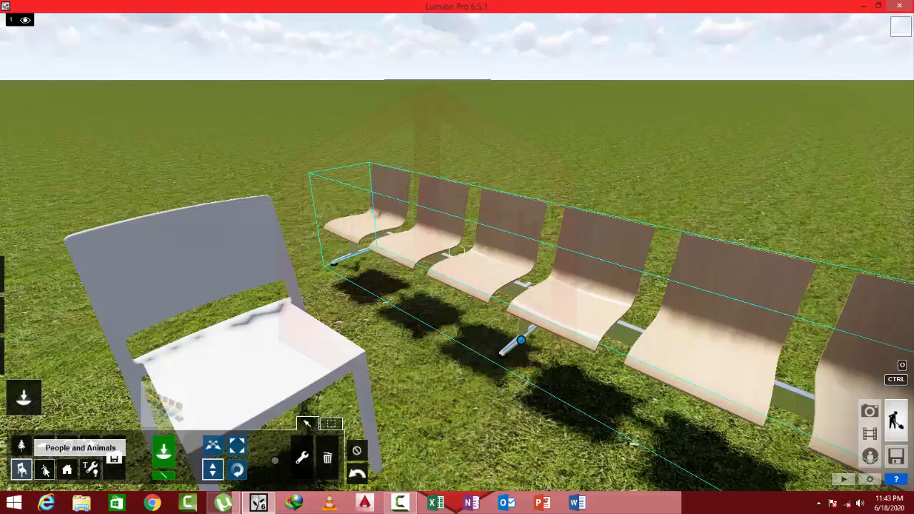
Step: Browse the boys, girls, pets, birds and farm animals categories of the People and Animals library
left_click(45, 468)
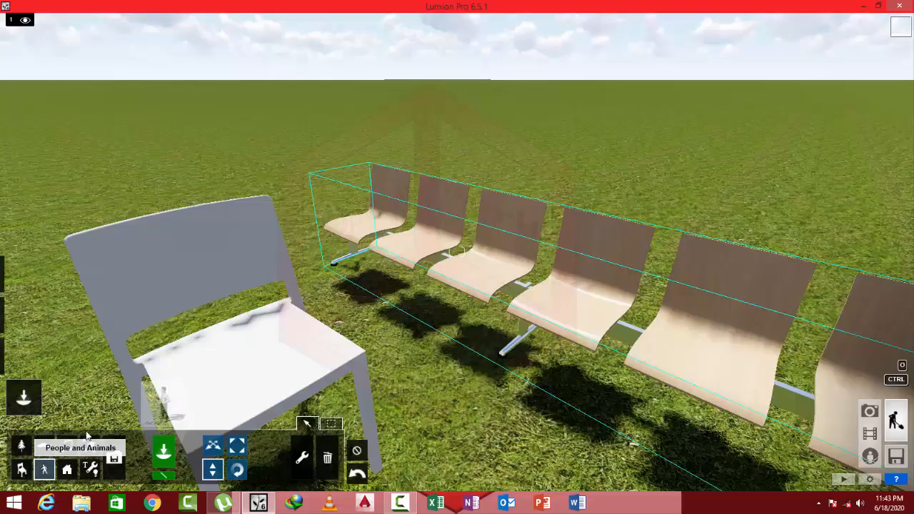
left_click(164, 404)
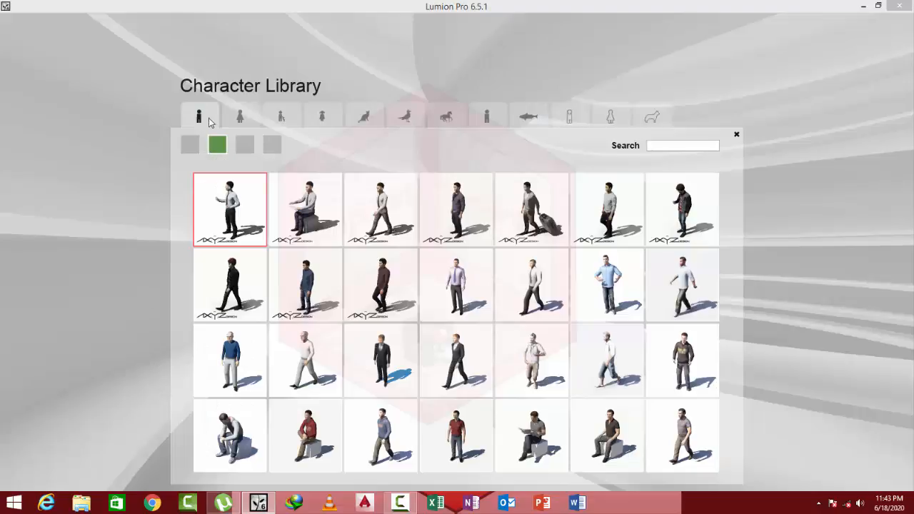
left_click(280, 119)
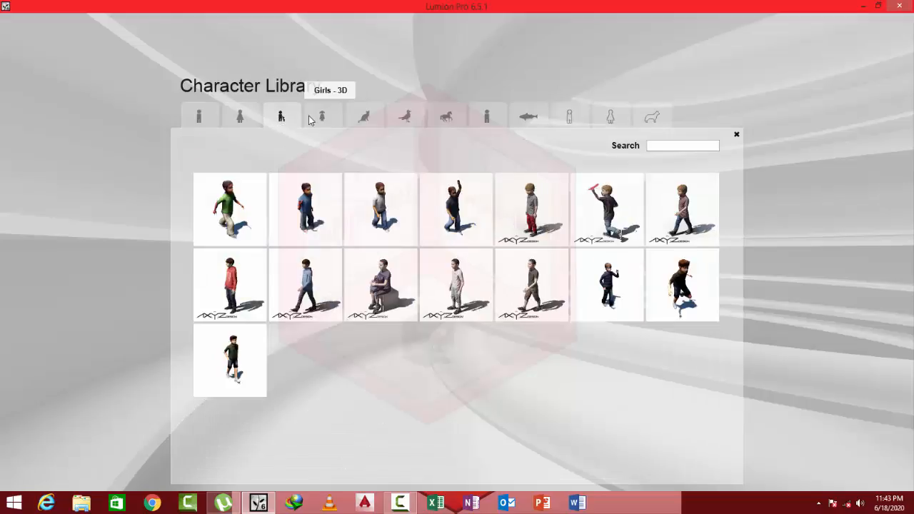
left_click(315, 119)
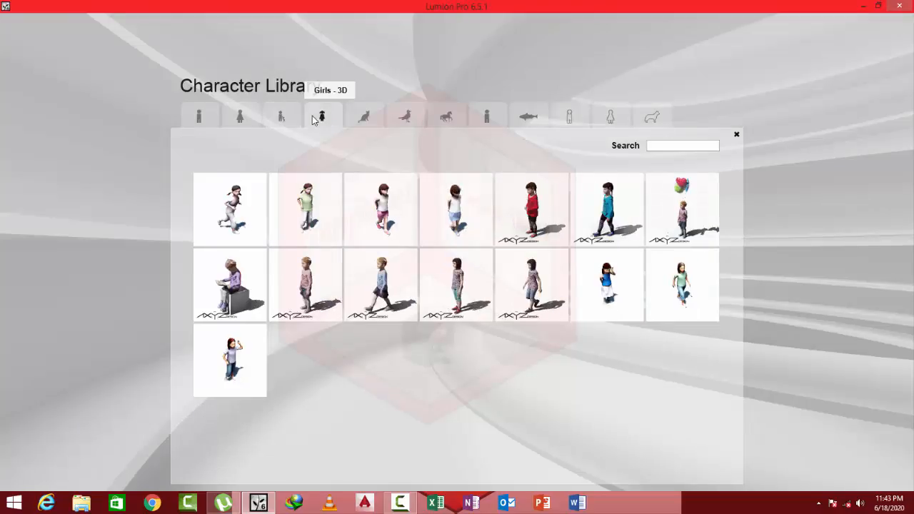
left_click(366, 118)
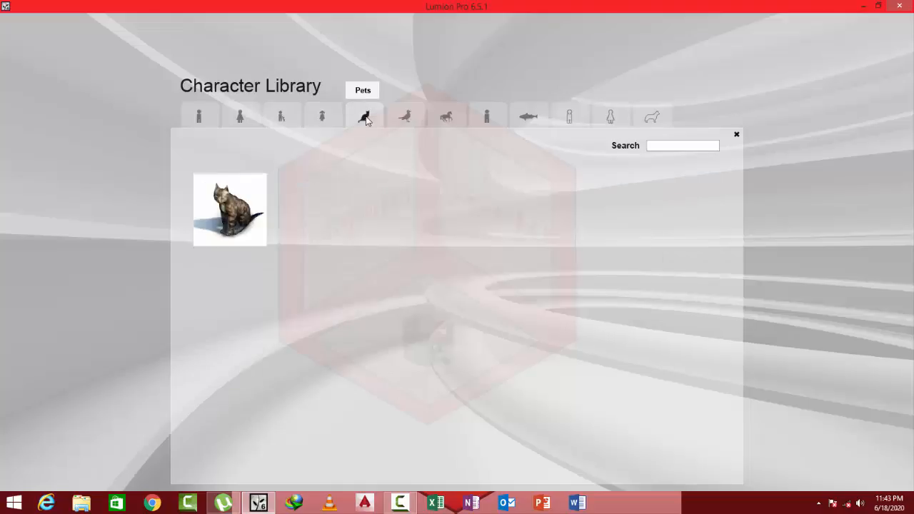
left_click(405, 118)
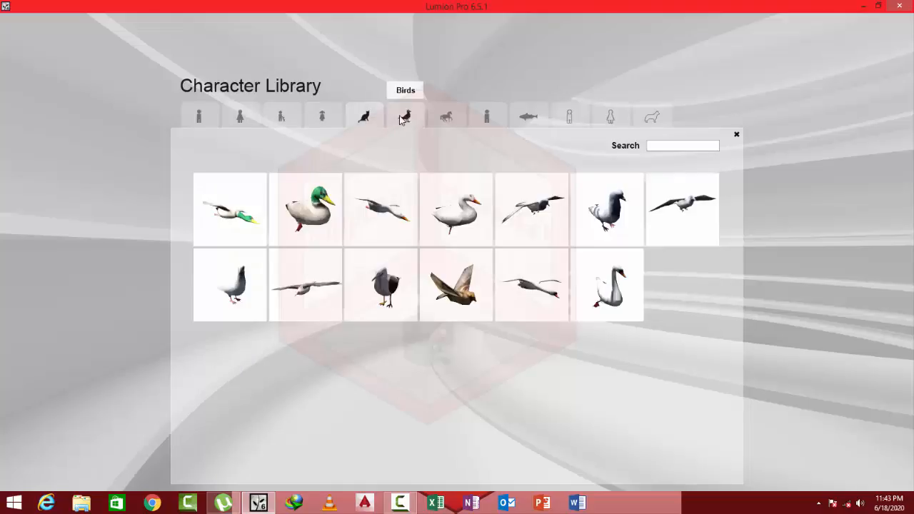
left_click(443, 120)
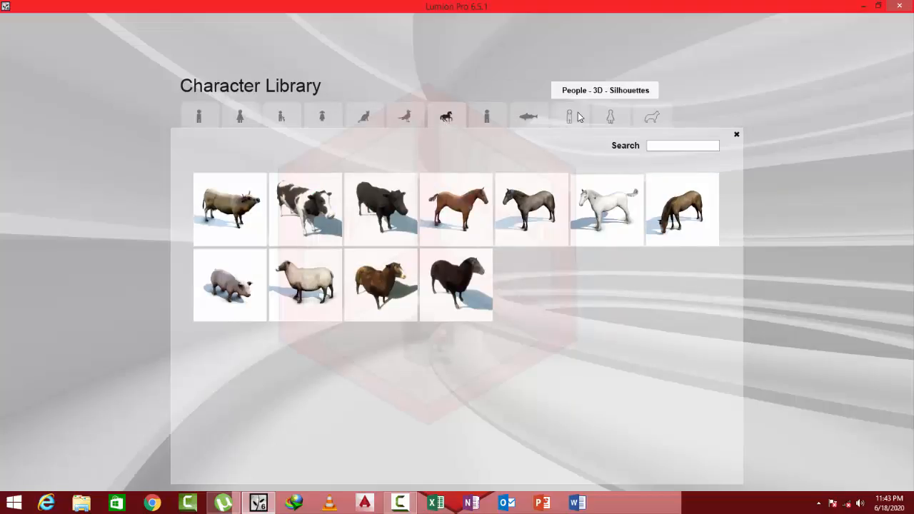
Step: Place the standing man Man_Arab_0001_Idle from the men's category on the open grass near the armchair
left_click(203, 118)
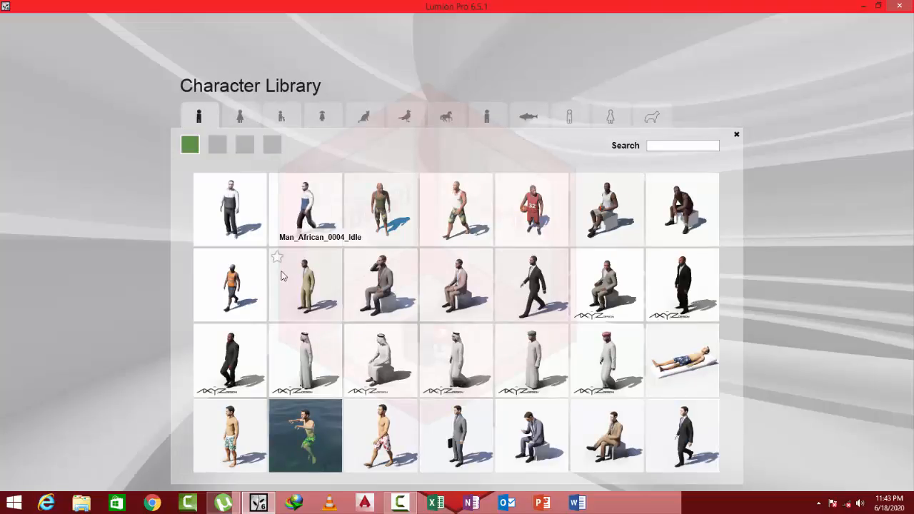
left_click(306, 360)
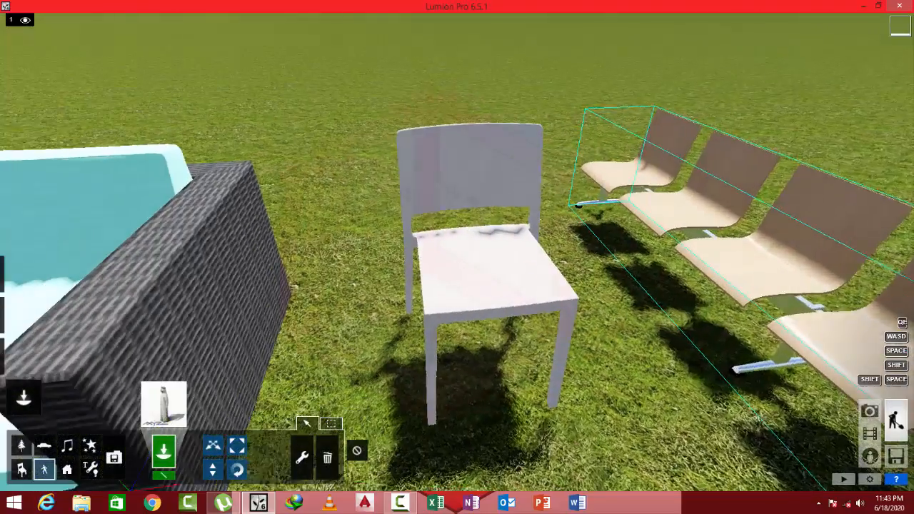
right_click_drag(400, 264, 257, 263)
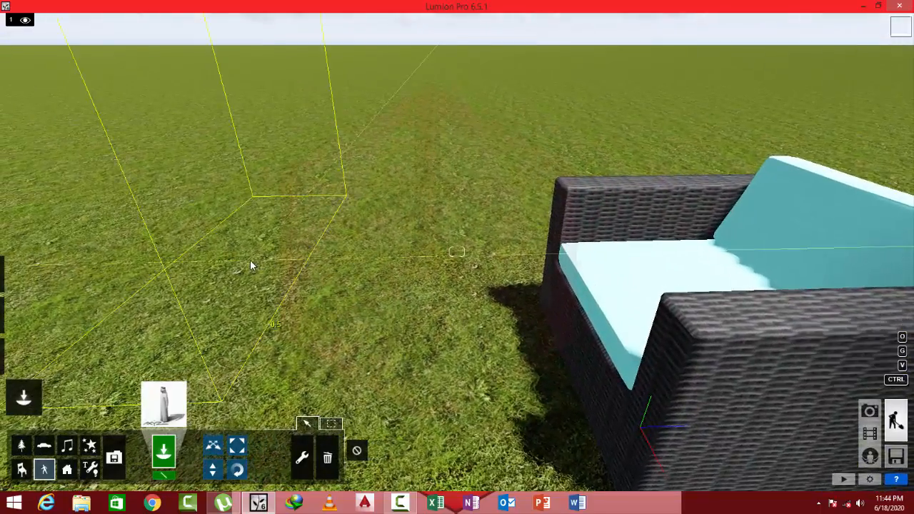
left_click(250, 261)
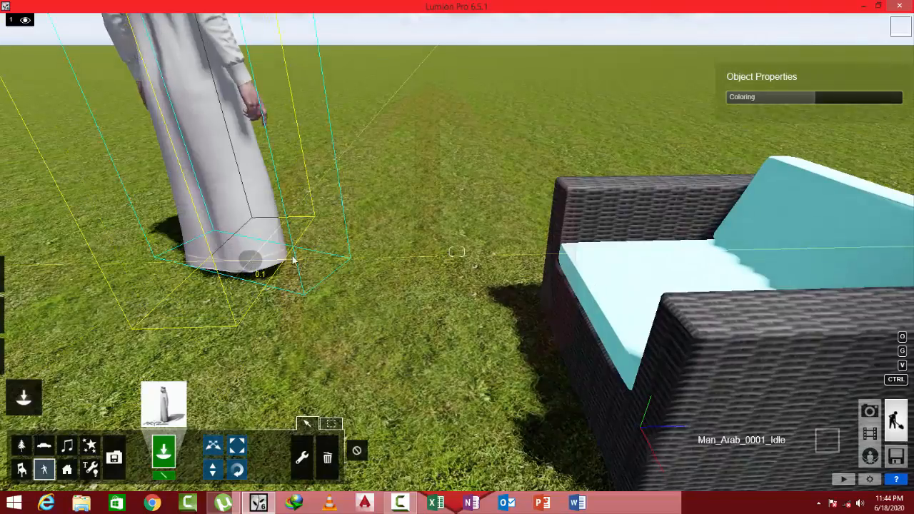
Step: Raise the Coloring property of the placed Man_Arab_0001_Idle character slightly
right_click_drag(250, 260, 250, 190)
key("w")
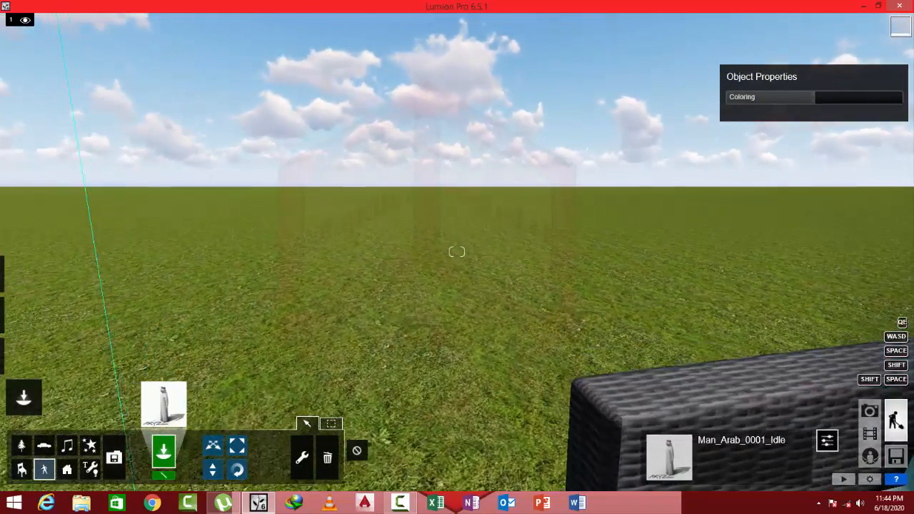
right_click_drag(457, 252, 458, 203)
key("d")
key("s")
right_click_drag(457, 251, 407, 282)
right_click_drag(457, 251, 454, 260)
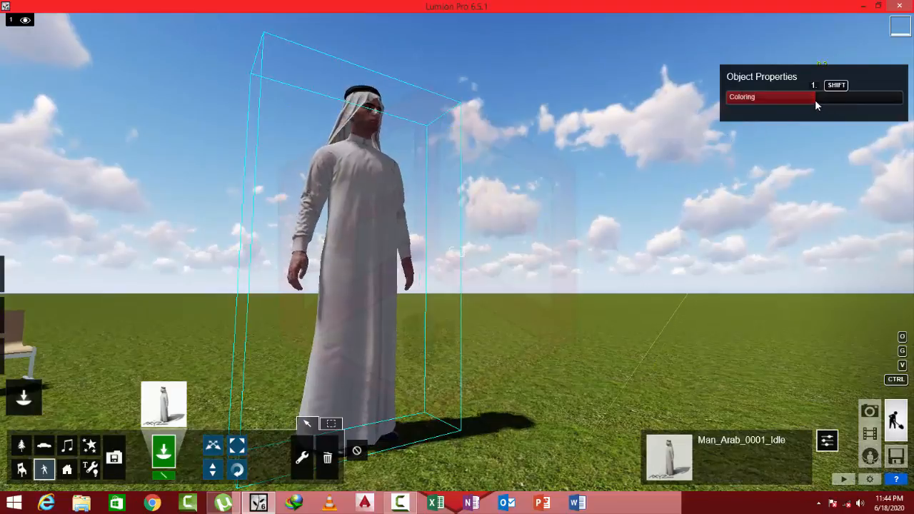
left_click_drag(861, 102, 796, 101)
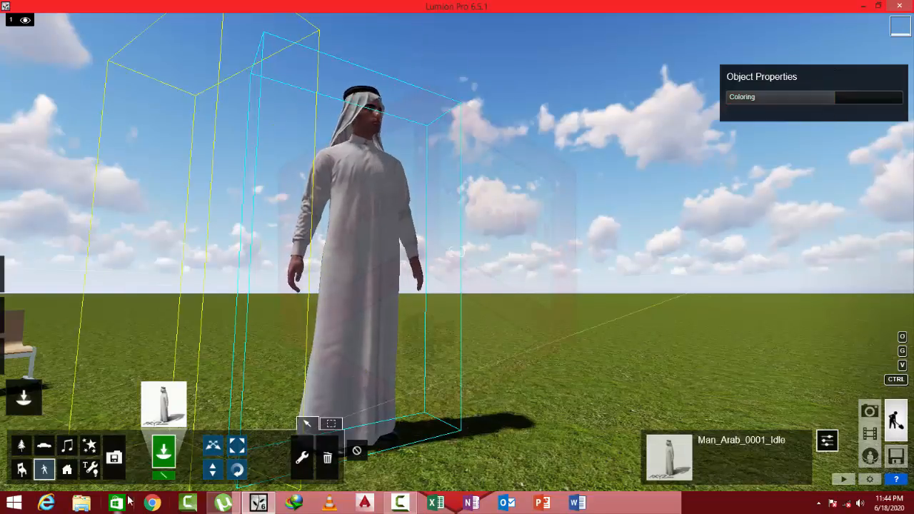
Step: Place the walking man Man_African_0002_Walk from the men's category on the grass beside the robed man
left_click(172, 403)
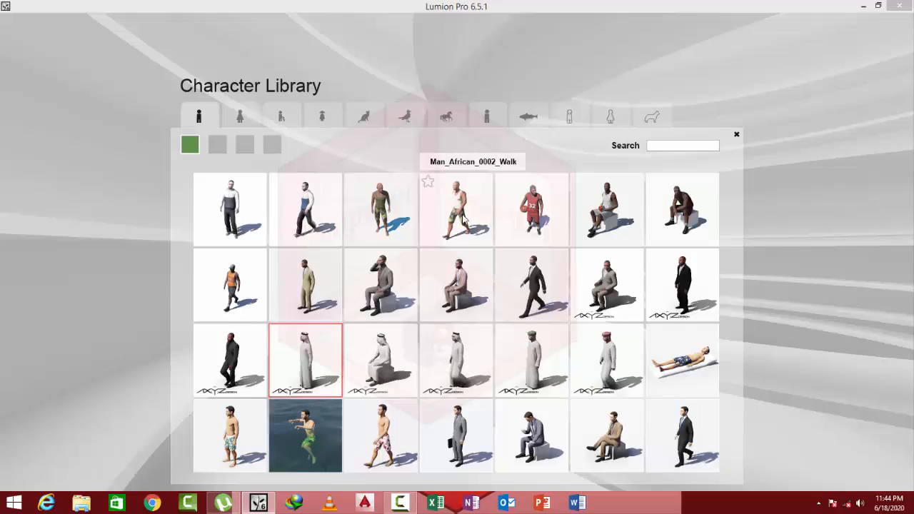
left_click(457, 211)
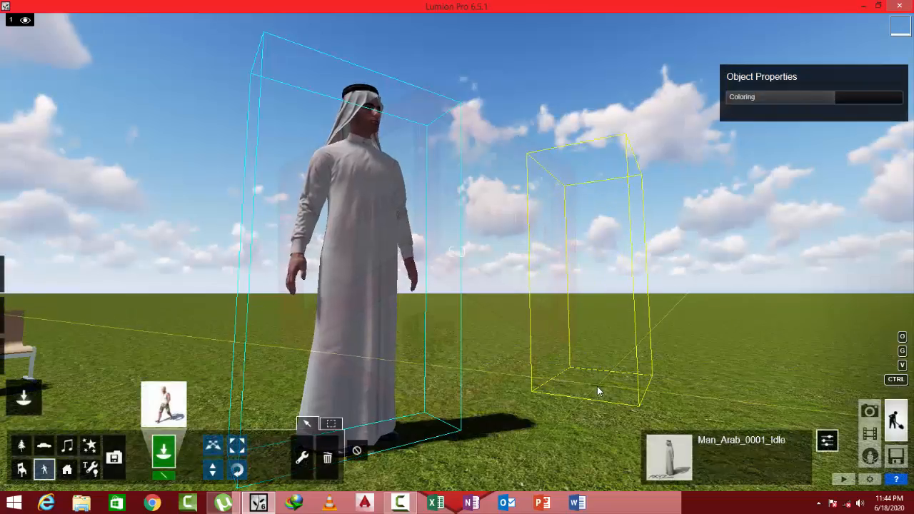
left_click(598, 385)
right_click_drag(599, 370, 605, 353)
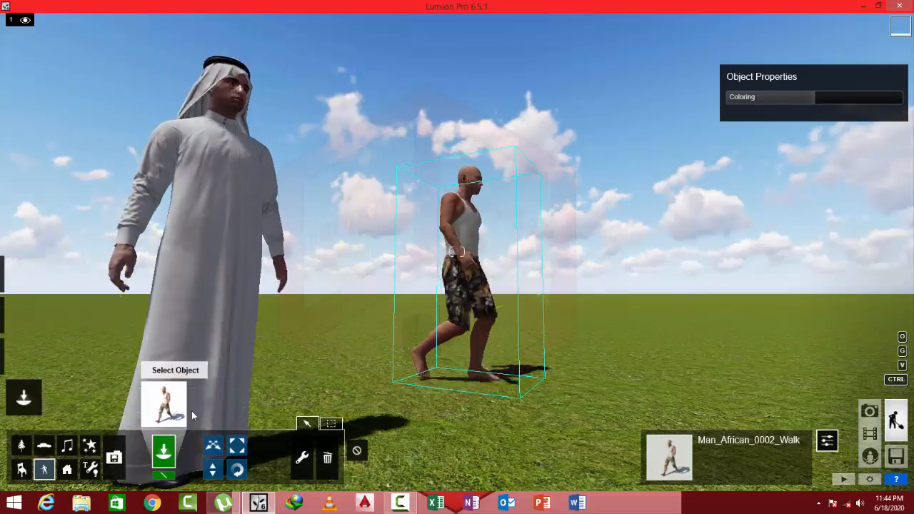
Step: Place the pet Cat_001_Idle on the grass in front of the two men
left_click(164, 404)
left_click(366, 118)
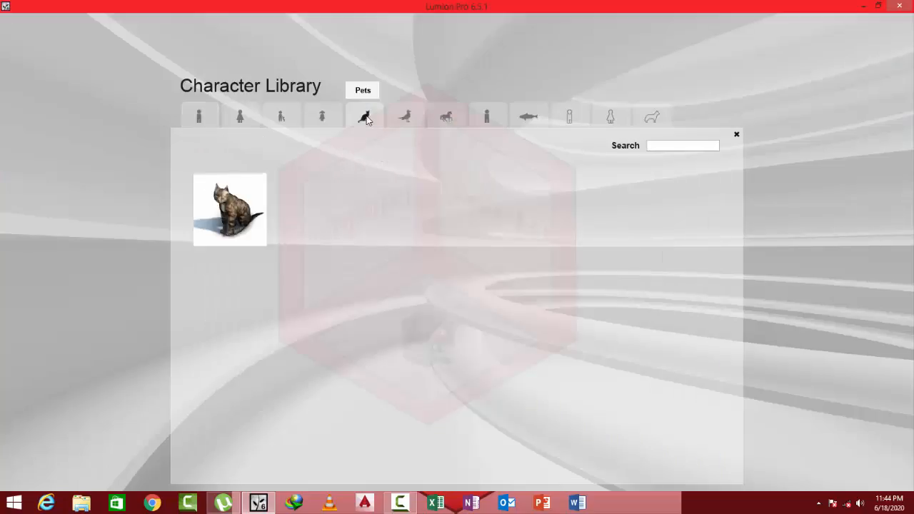
left_click(230, 209)
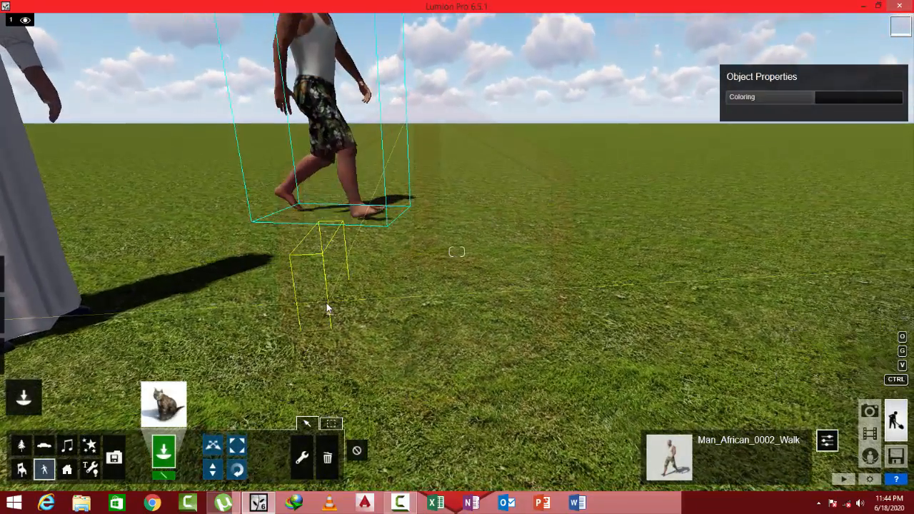
left_click(327, 303)
right_click_drag(328, 309, 285, 318)
key("w")
right_click_drag(428, 275, 387, 269)
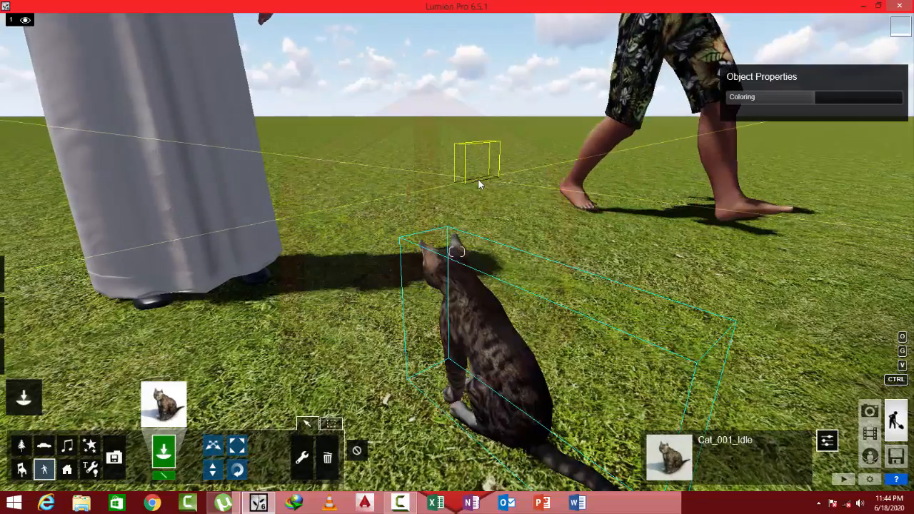
right_click_drag(457, 252, 458, 252)
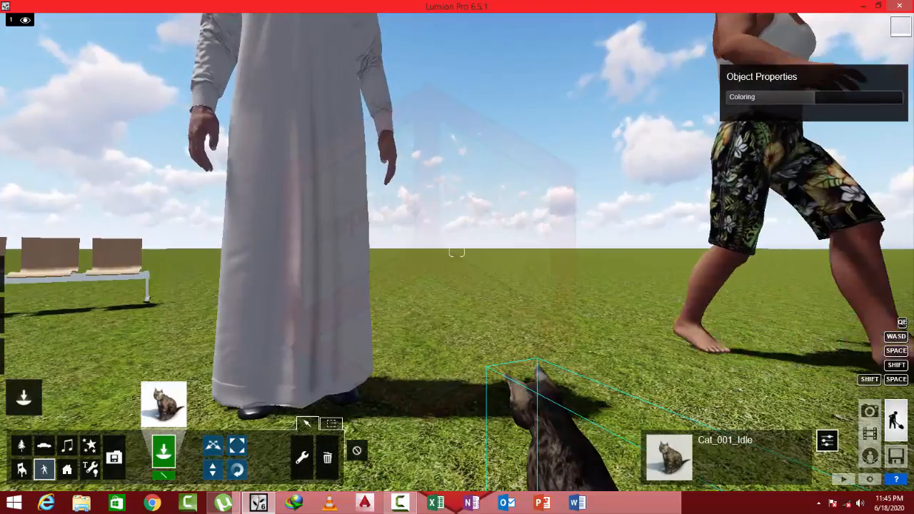